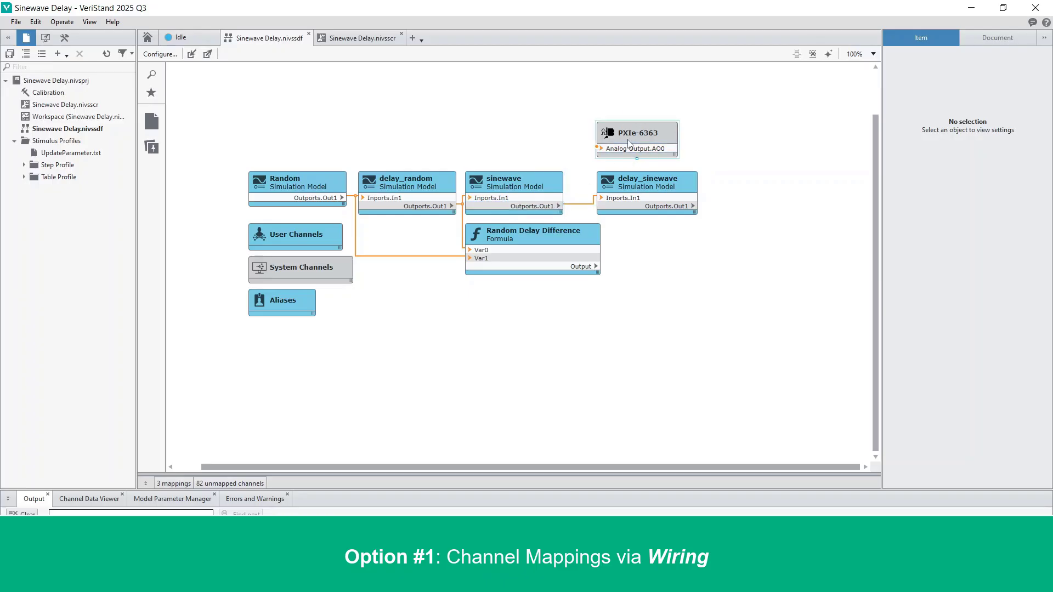
# Delete the mapping wire between sinewave's Outports.Out1 and the PXIe-6363 Analog Output.AO0 channel.
pyautogui.click(581, 204)
pyautogui.press('Delete')
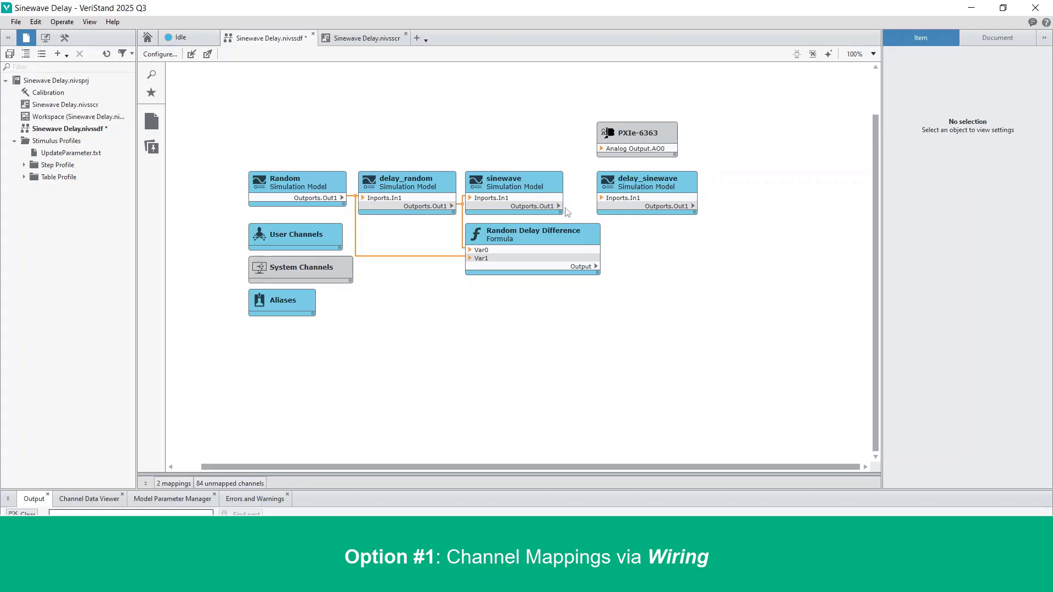
# Wire sinewave's Outports.Out1 to the PXIe-6363 Analog Output.AO0 channel and save the system definition.
pyautogui.moveTo(559, 206); pyautogui.dragTo(602, 148)
pyautogui.click(581, 187)
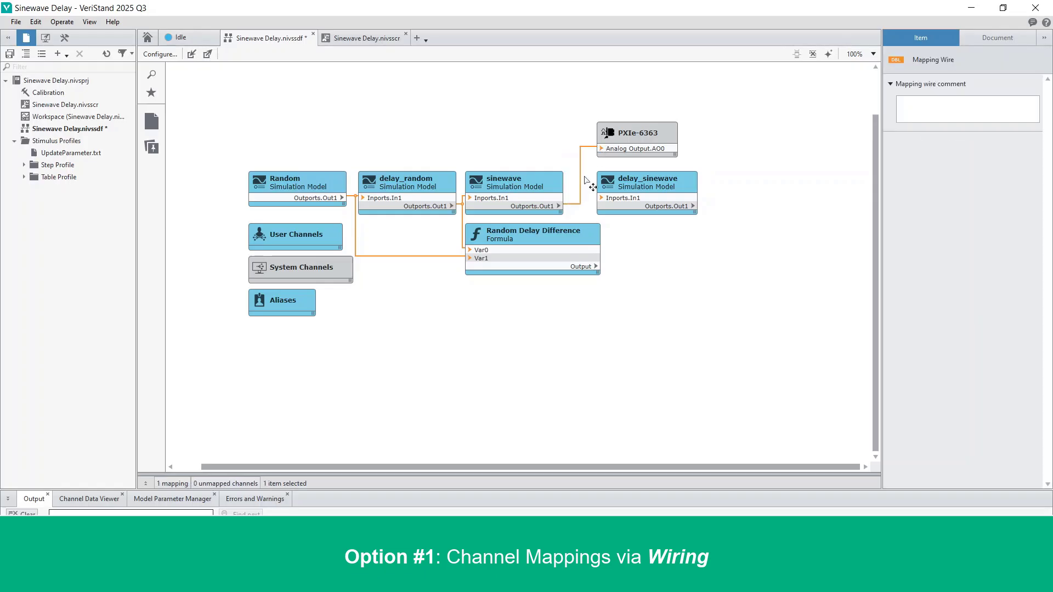
pyautogui.click(656, 265)
pyautogui.hotkey('ctrl', 's')
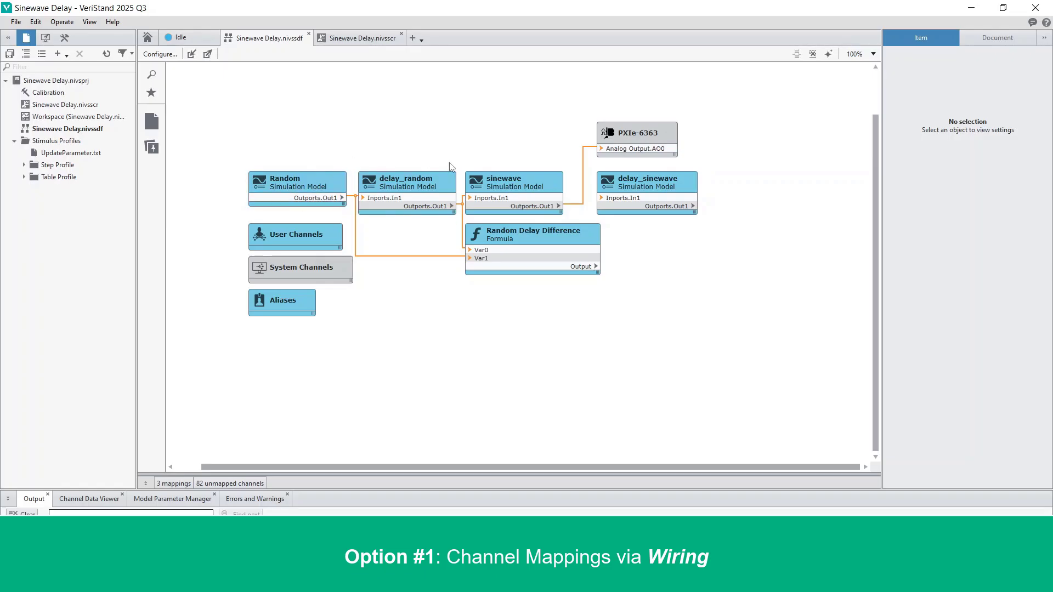
# Undo the last three wiring changes and save the system definition.
pyautogui.moveTo(534, 205); pyautogui.dragTo(634, 152)
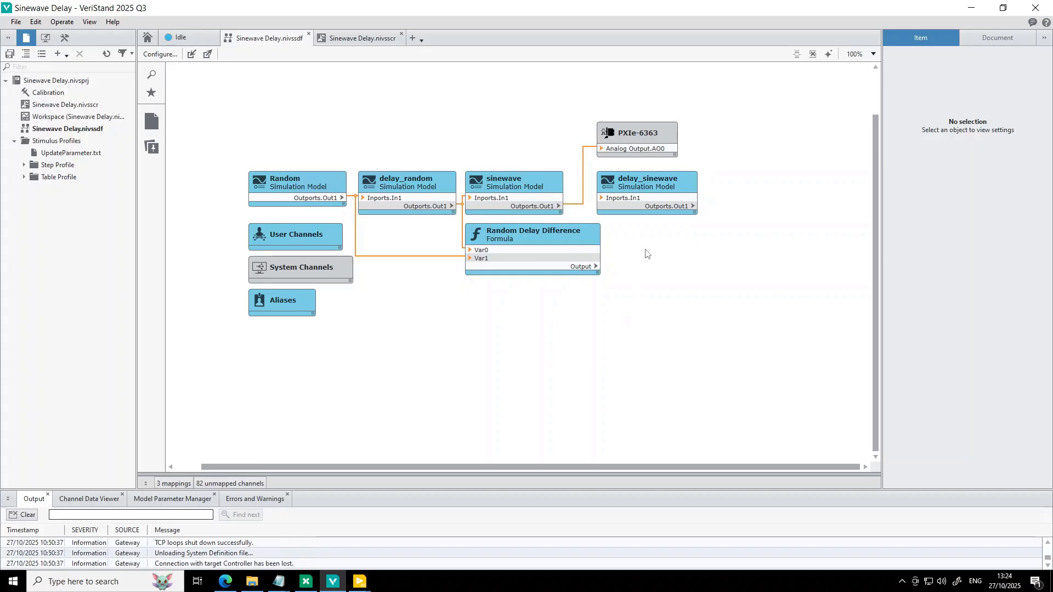
pyautogui.hotkey('ctrl', 'z')
pyautogui.hotkey('ctrl', 'z')
pyautogui.hotkey('ctrl', 'z')
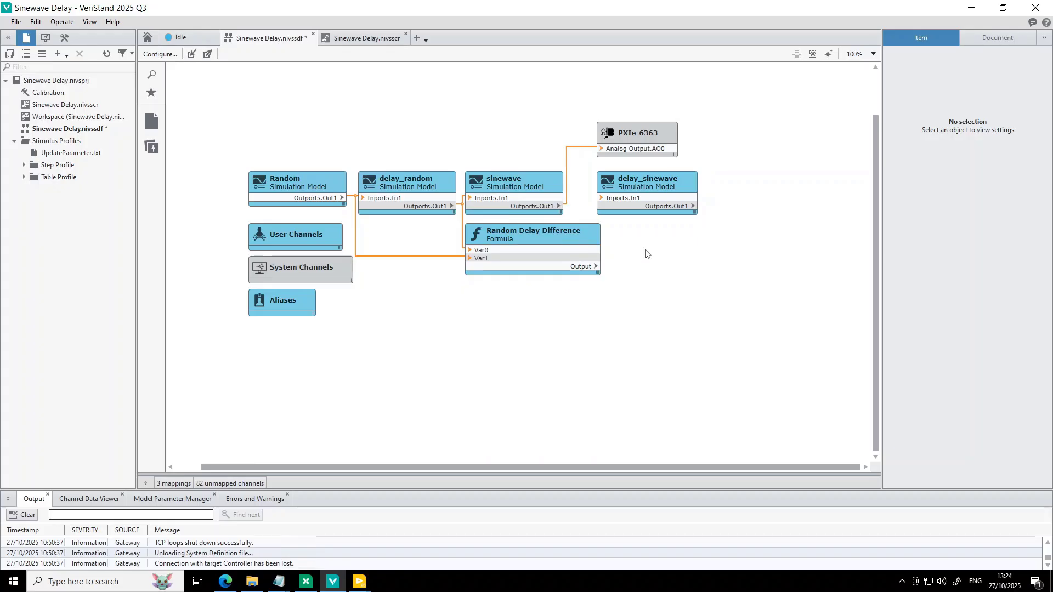
pyautogui.hotkey('ctrl', 's')
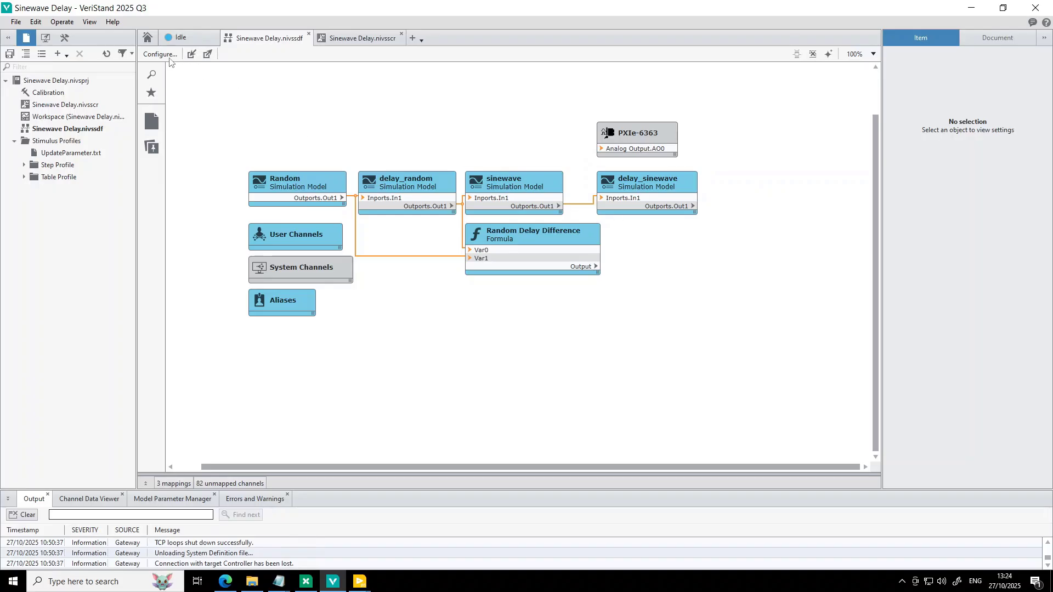
# Open the System Explorer window and launch its Configure Mappings tool.
pyautogui.click(159, 54)
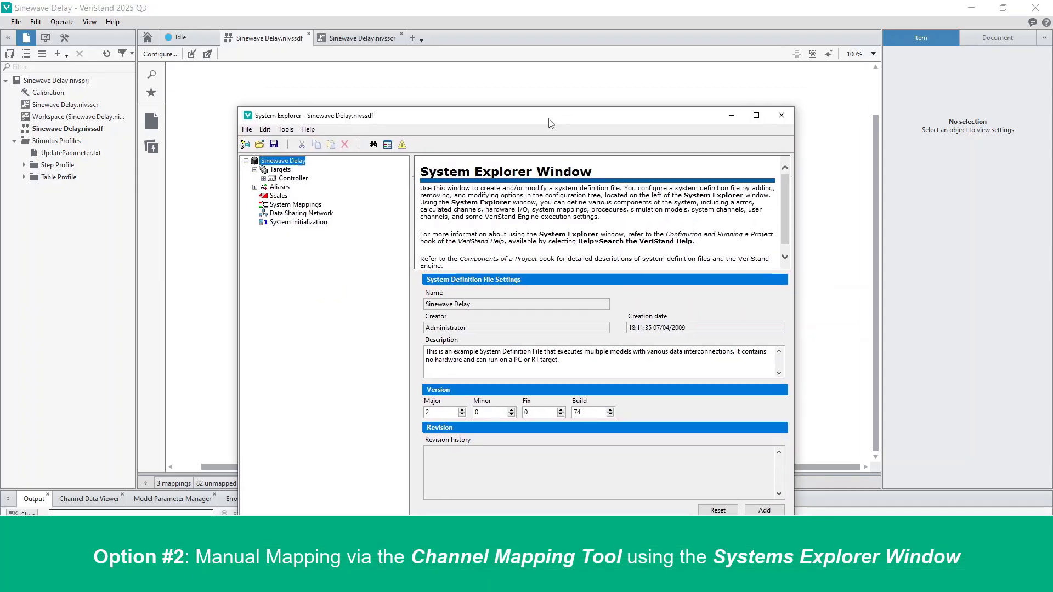
pyautogui.moveTo(551, 123); pyautogui.dragTo(543, 103)
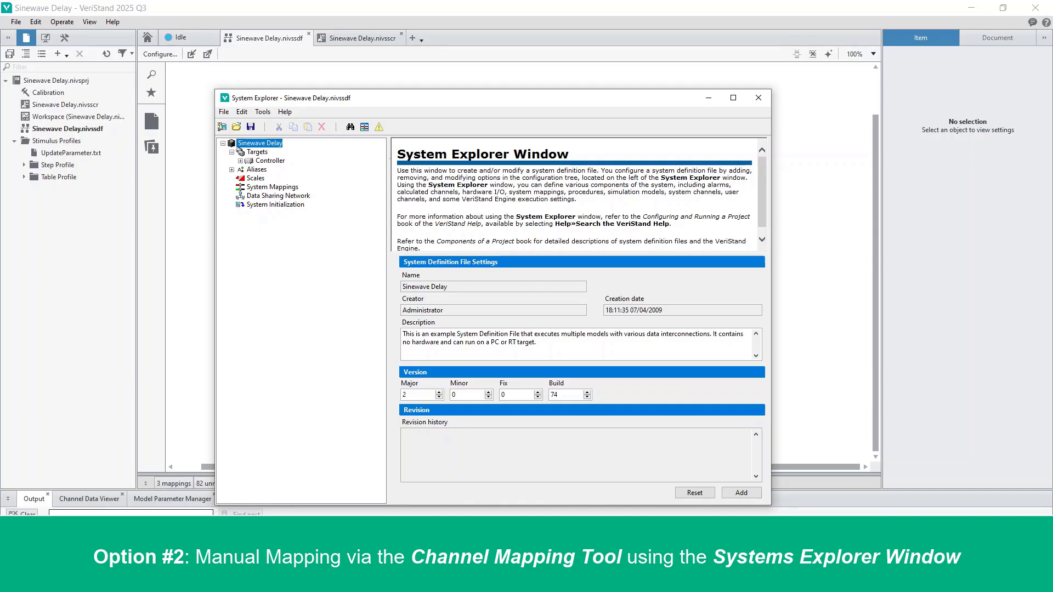
pyautogui.click(266, 112)
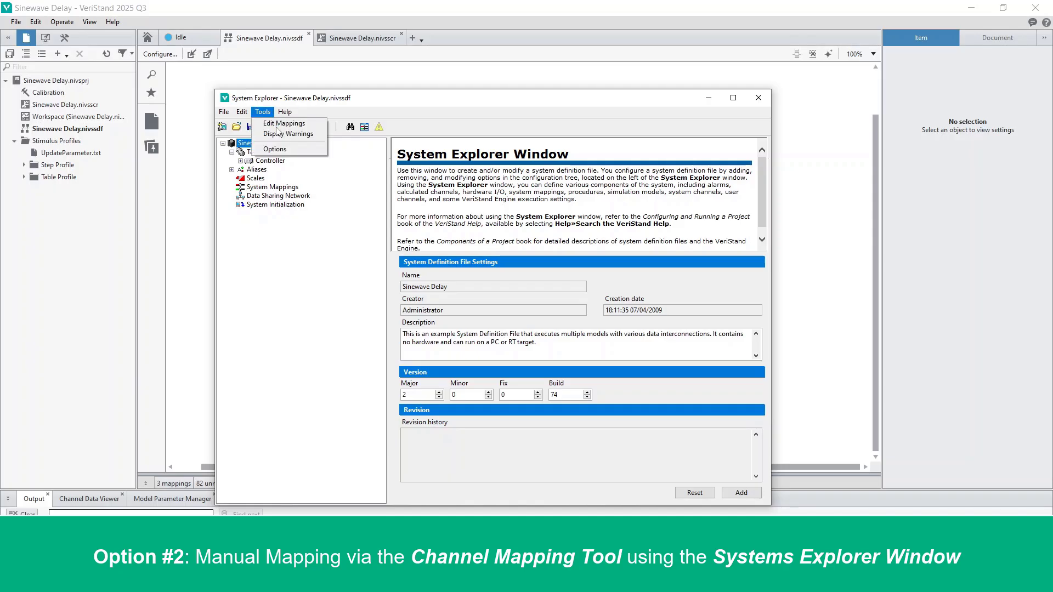
pyautogui.click(428, 100)
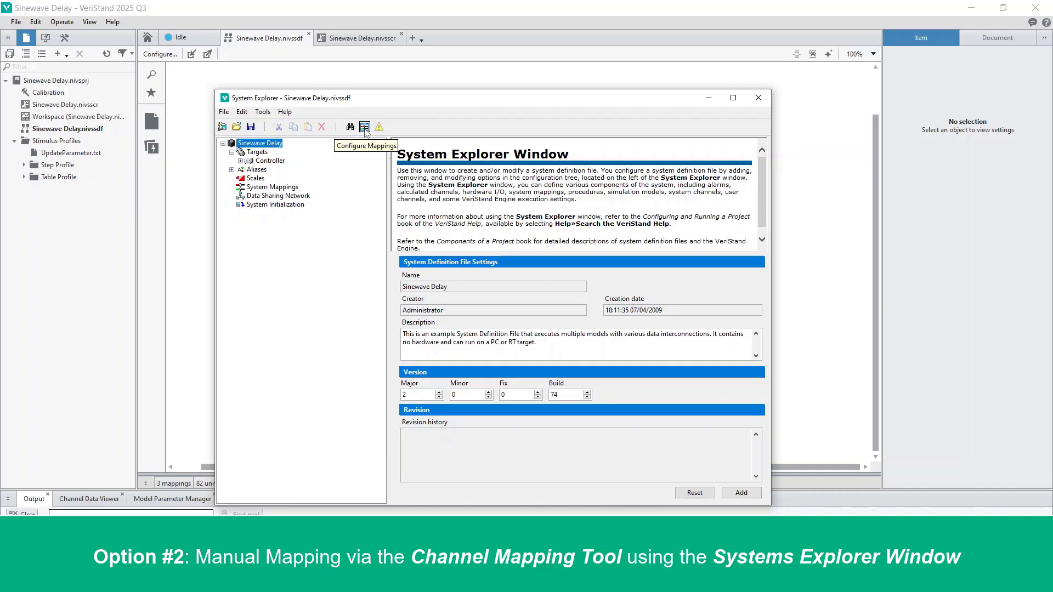
pyautogui.click(365, 127)
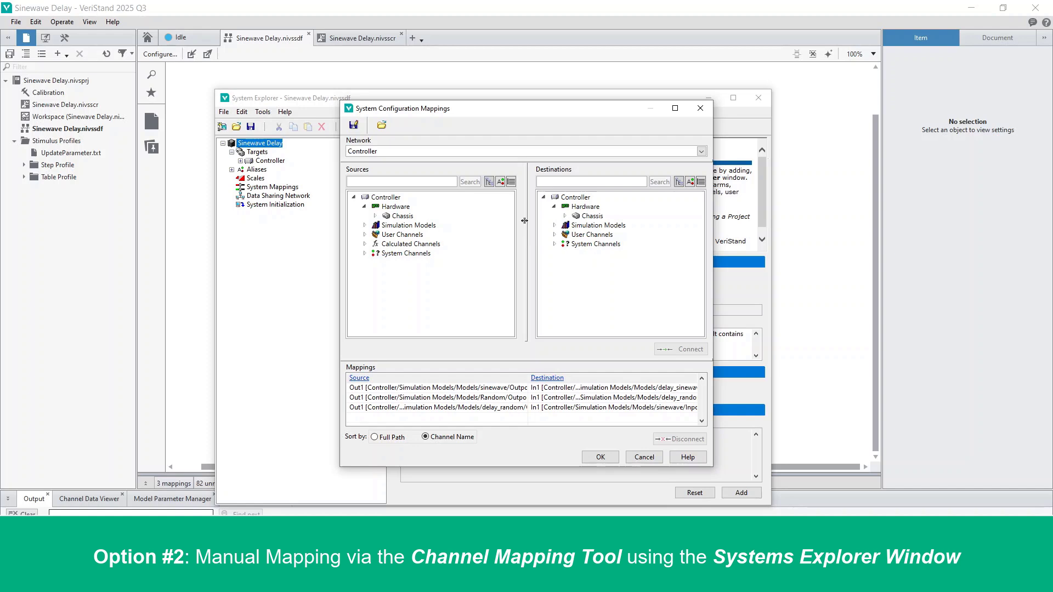
# Connect sinewave's Outports Out1 source to the PXIe-6363 Analog Output AO0 destination in the mappings tool.
pyautogui.moveTo(502, 109); pyautogui.dragTo(396, 74)
pyautogui.moveTo(600, 420); pyautogui.dragTo(839, 494)
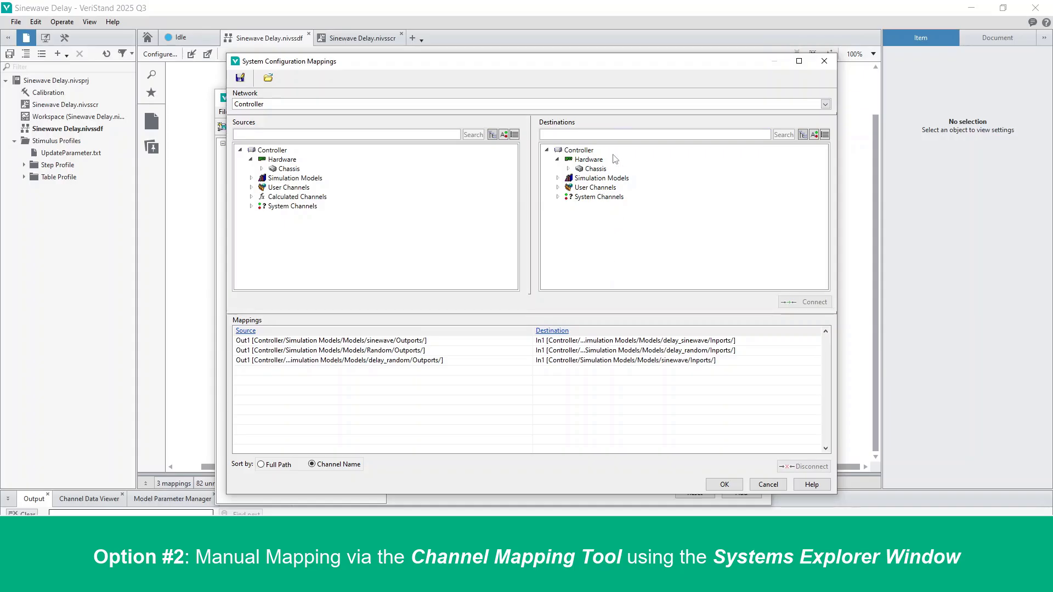
pyautogui.click(262, 169)
pyautogui.click(272, 178)
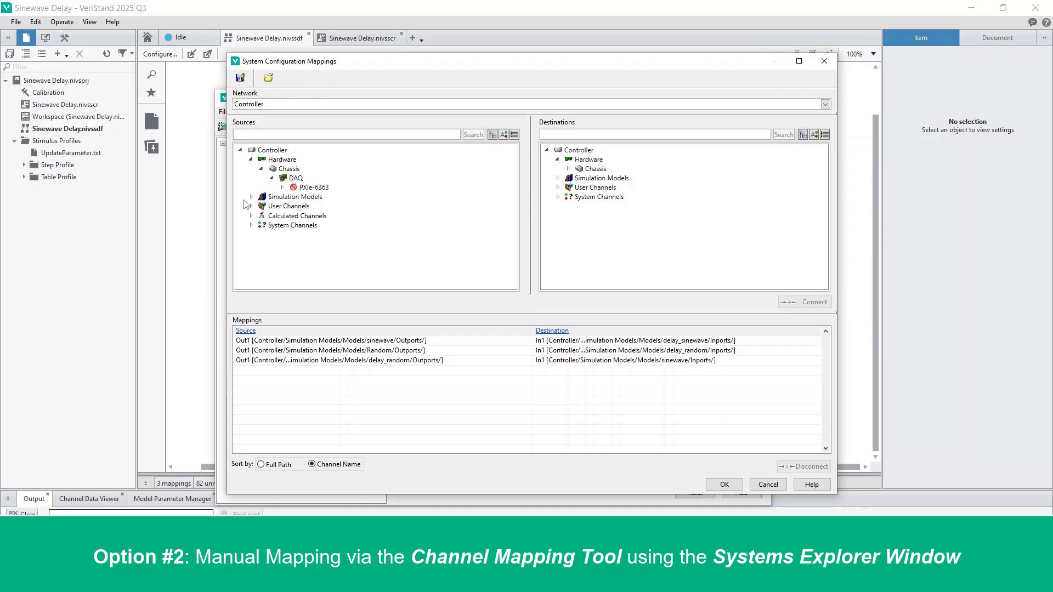
pyautogui.click(251, 197)
pyautogui.click(262, 206)
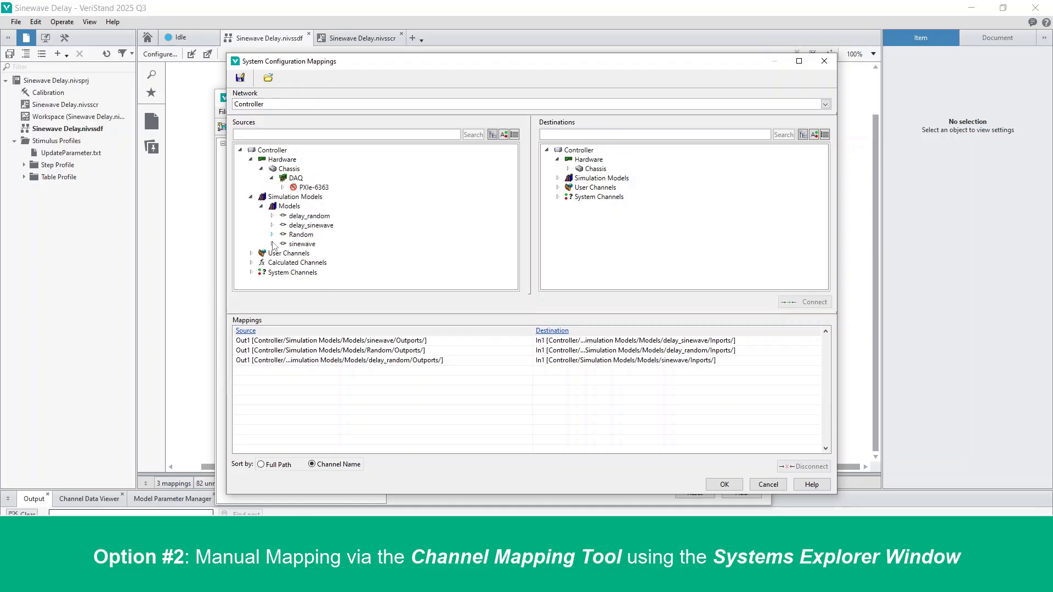
pyautogui.click(272, 244)
pyautogui.scroll(-2, 442, 217)
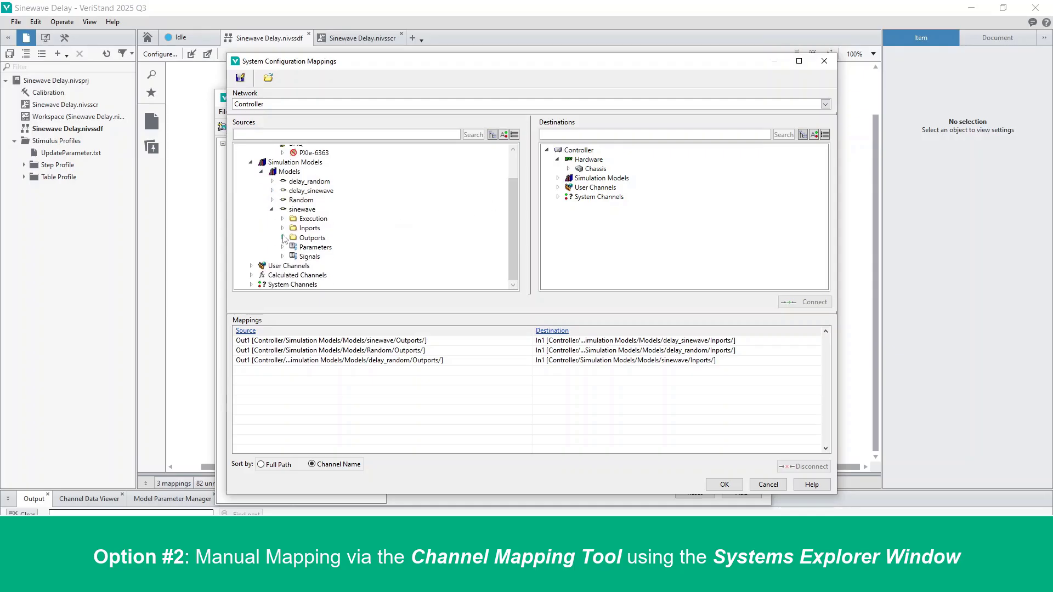
pyautogui.click(282, 238)
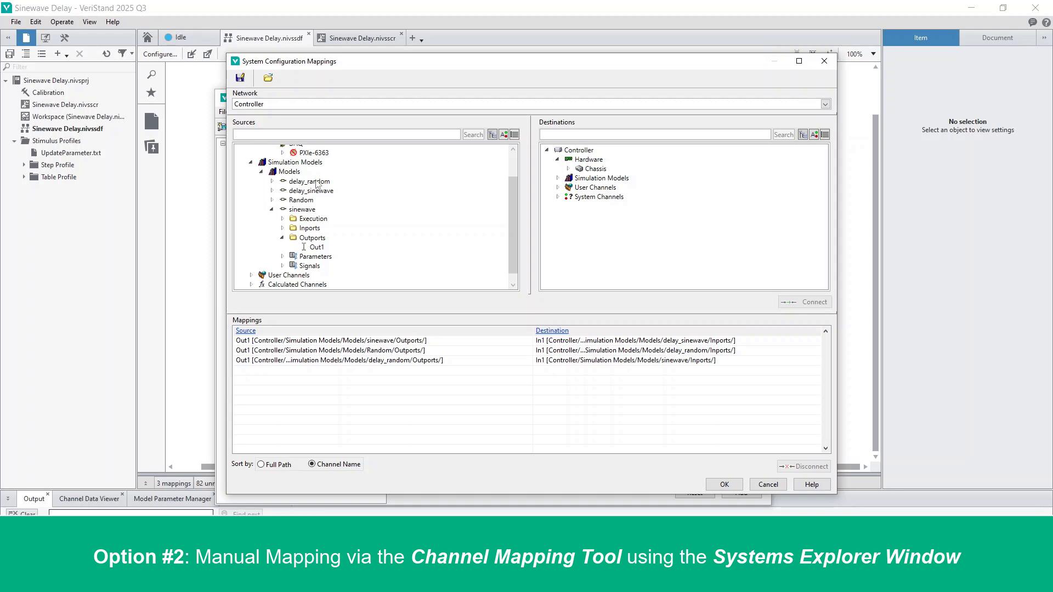
pyautogui.click(319, 248)
pyautogui.click(568, 169)
pyautogui.click(578, 178)
pyautogui.click(590, 188)
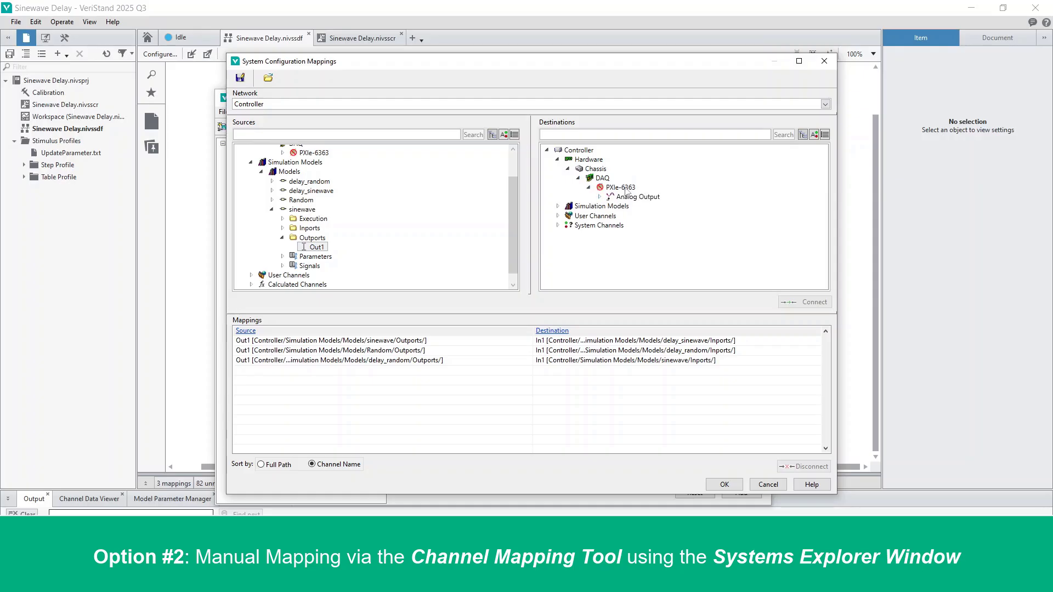
pyautogui.click(600, 197)
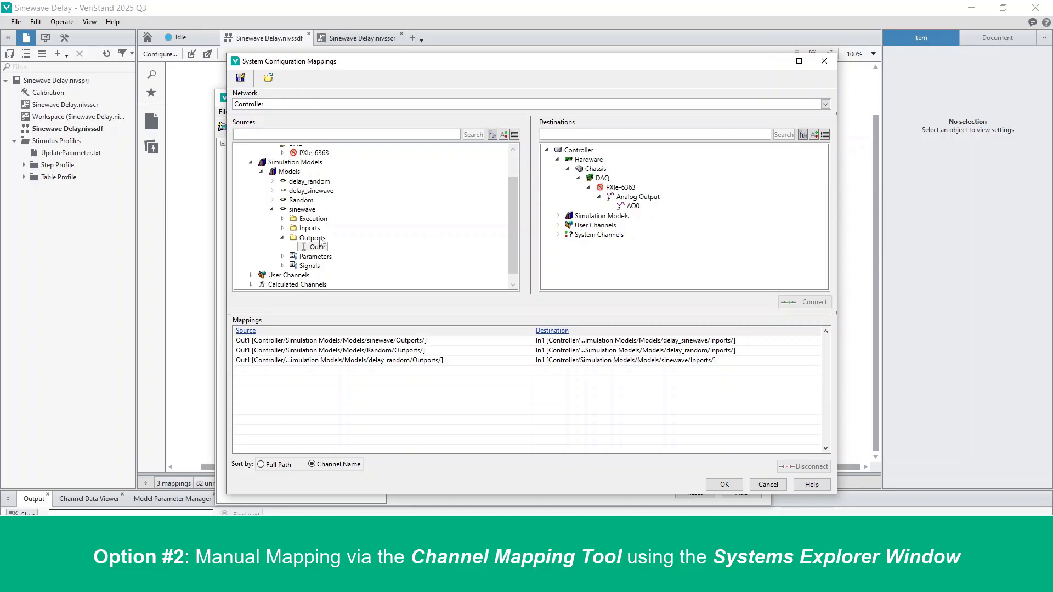
pyautogui.click(633, 206)
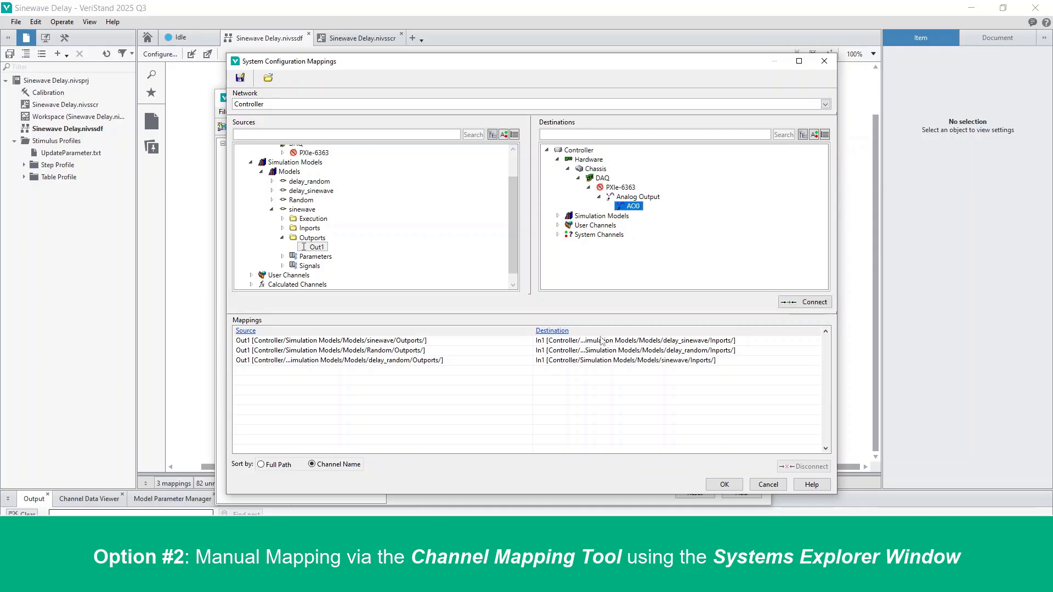
pyautogui.click(822, 303)
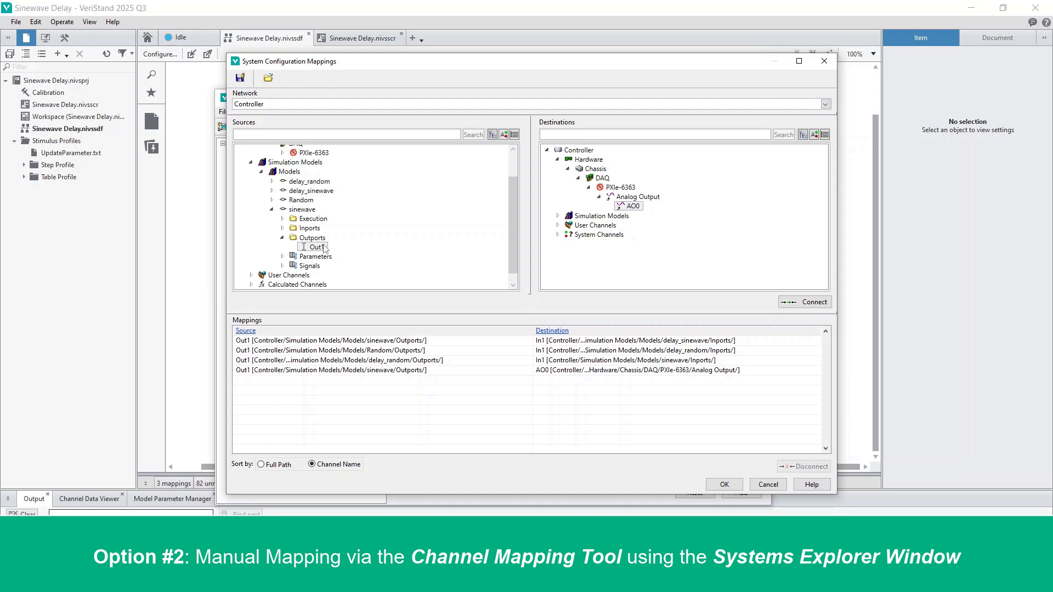
# Switch the source tree between alias and hierarchy views and scroll through it.
pyautogui.click(316, 247)
pyautogui.scroll(2, 299, 246)
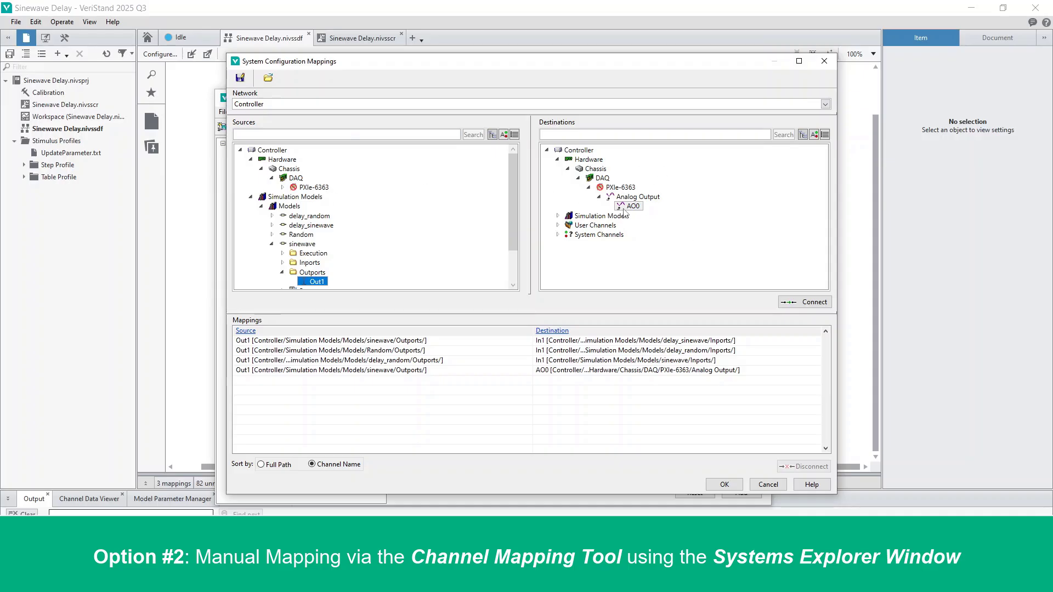
pyautogui.click(503, 134)
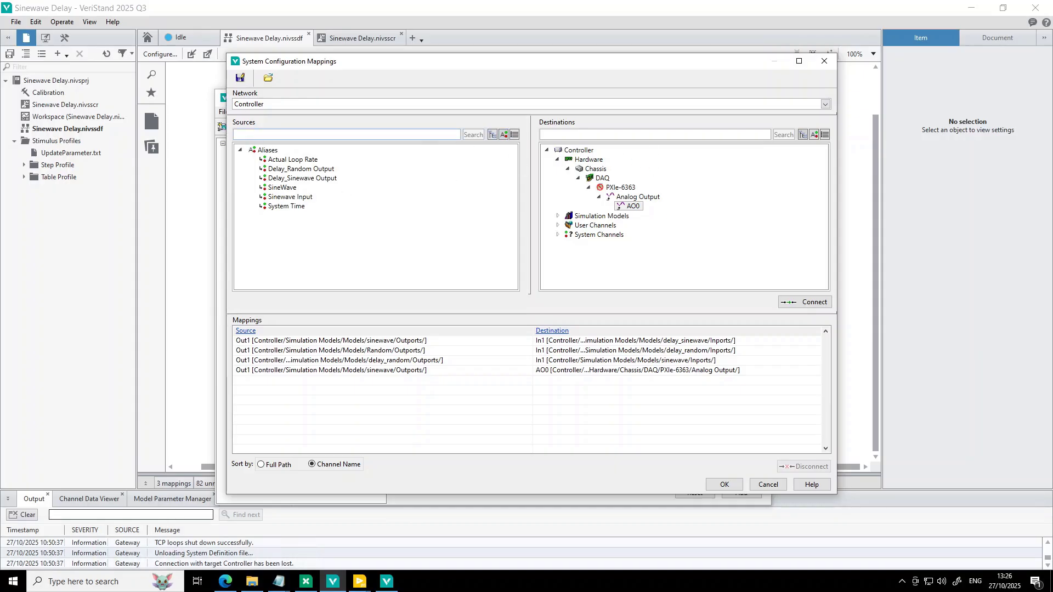
pyautogui.click(492, 134)
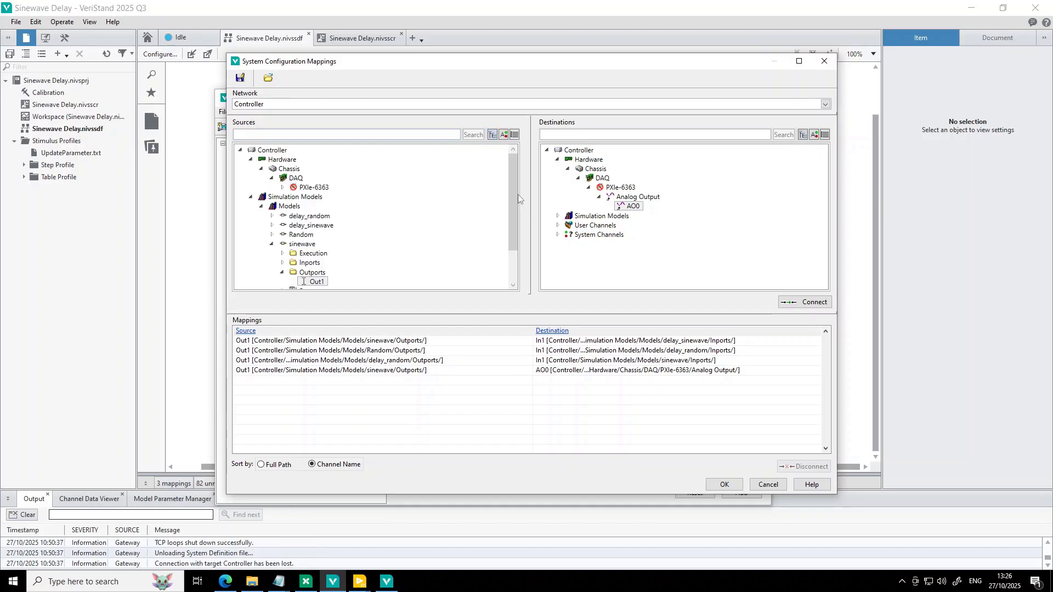
pyautogui.moveTo(515, 188); pyautogui.dragTo(513, 219)
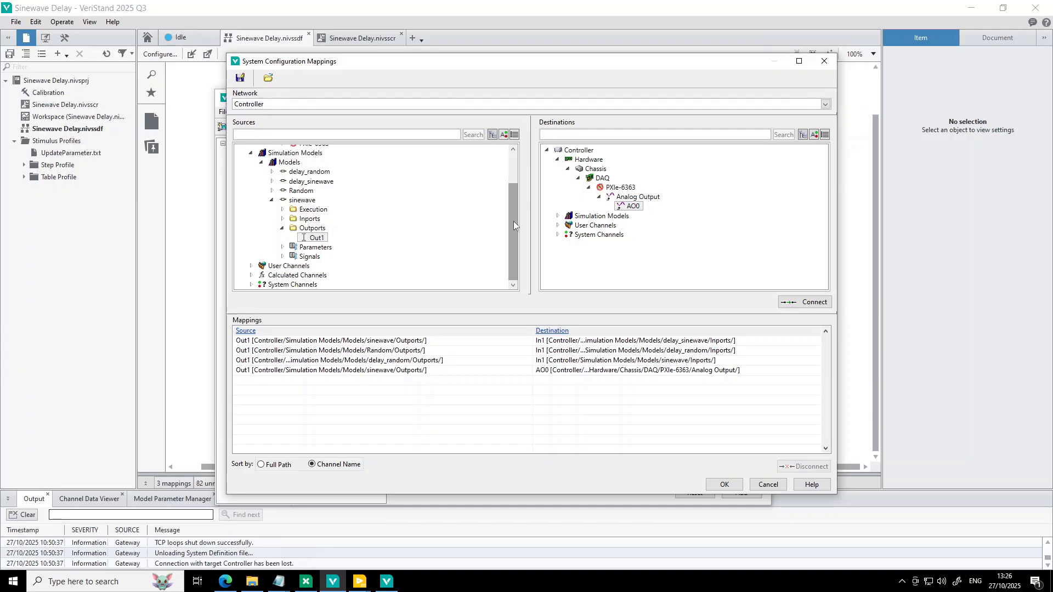
pyautogui.moveTo(514, 222); pyautogui.dragTo(511, 179)
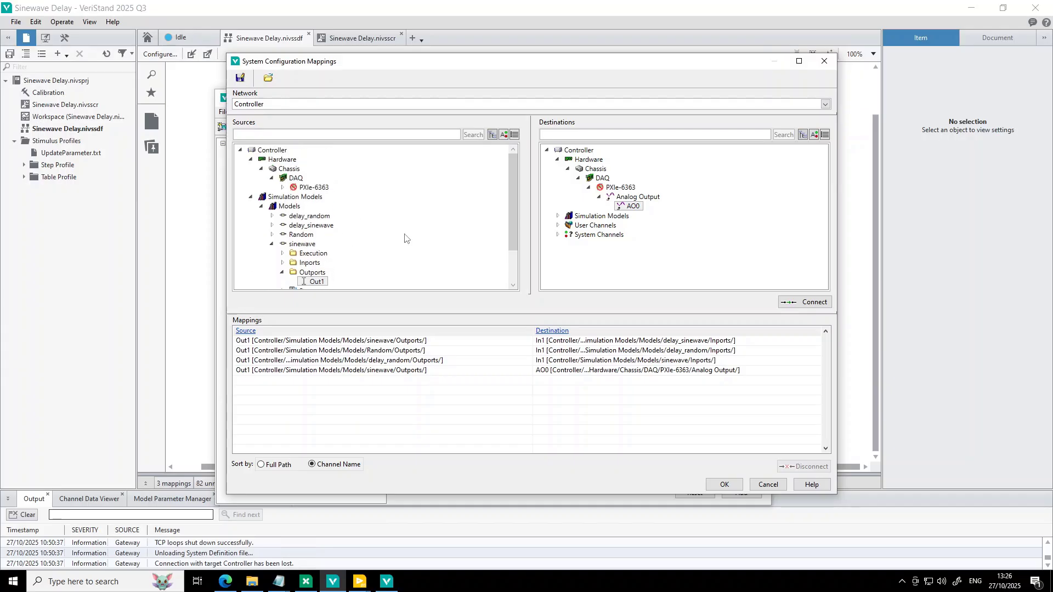
pyautogui.moveTo(513, 203); pyautogui.dragTo(514, 251)
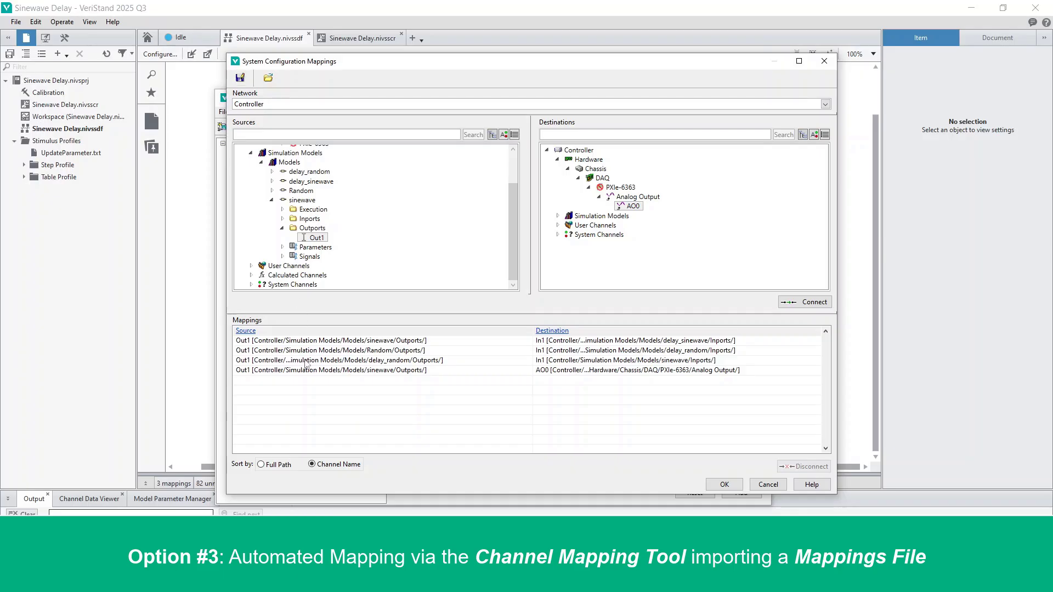
pyautogui.click(240, 78)
pyautogui.doubleClick(171, 150)
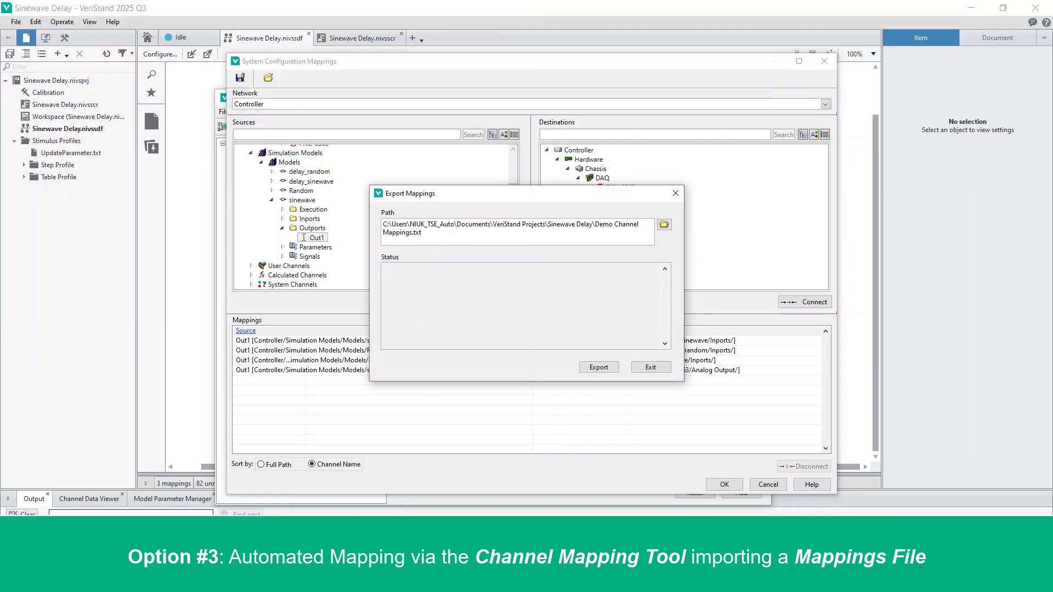
pyautogui.click(650, 368)
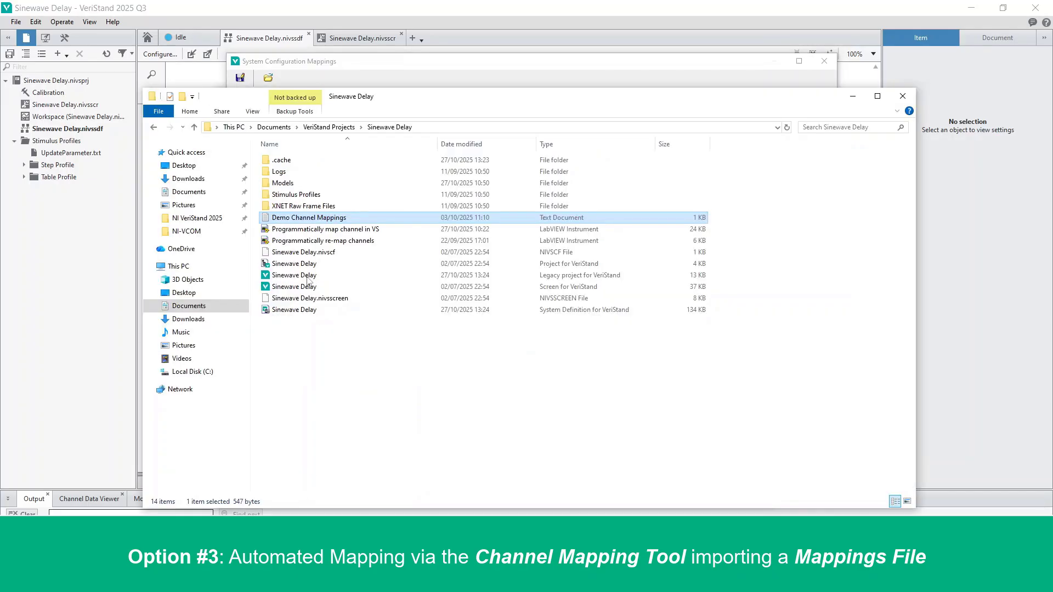
# Open the Demo Channel Mappings text file and examine its source and destination path lines, then close it.
pyautogui.doubleClick(307, 218)
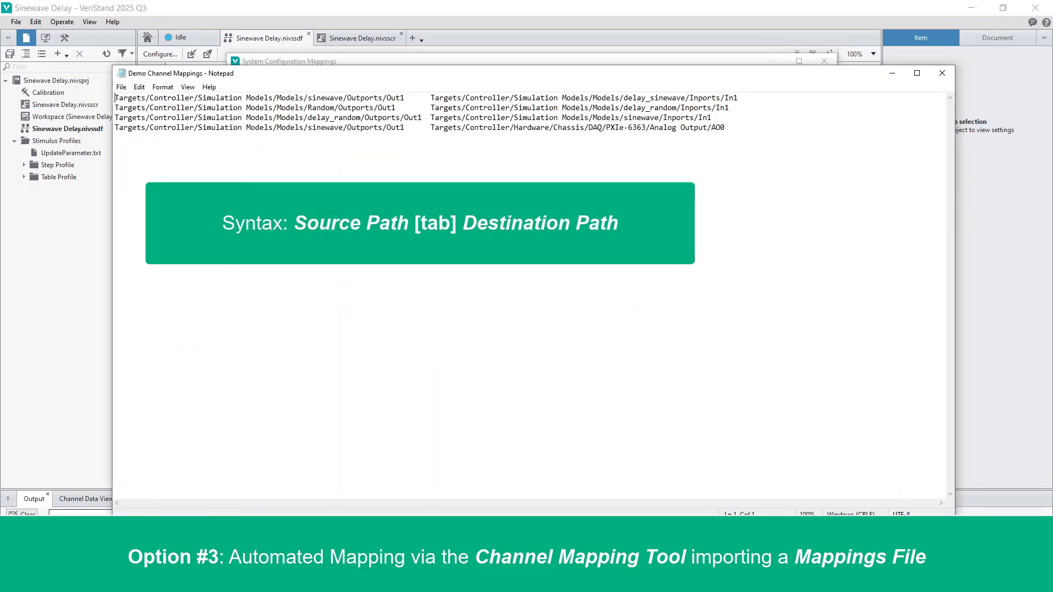
pyautogui.moveTo(115, 97); pyautogui.dragTo(177, 97)
pyautogui.moveTo(197, 97); pyautogui.dragTo(202, 98)
pyautogui.click(116, 137)
pyautogui.moveTo(480, 76); pyautogui.dragTo(466, 74)
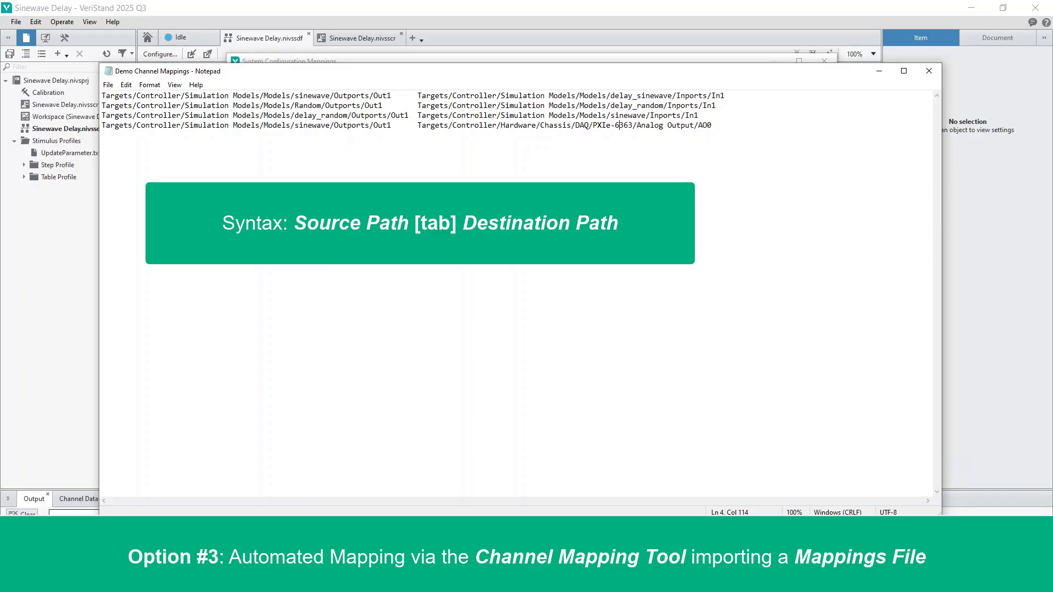
pyautogui.click(934, 76)
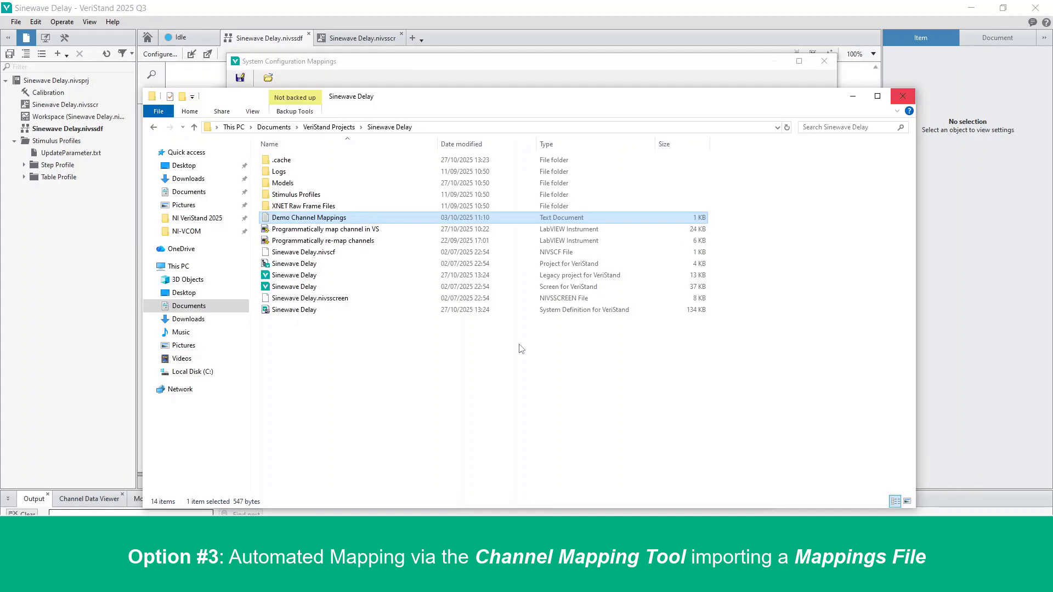
pyautogui.click(853, 97)
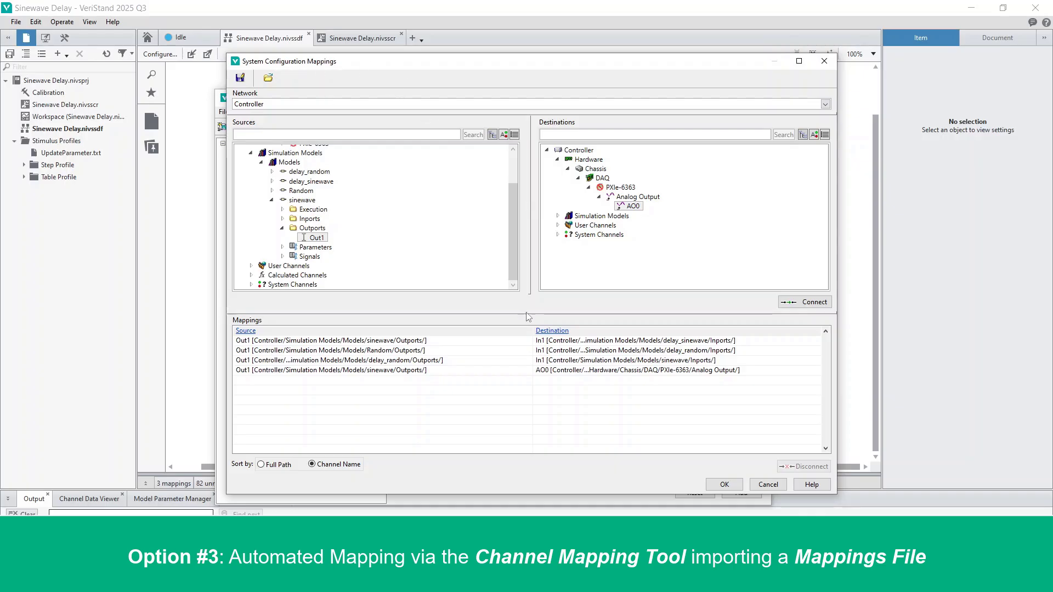
# Disconnect the sinewave Out1 to AO0 mapping from the mappings list.
pyautogui.click(569, 374)
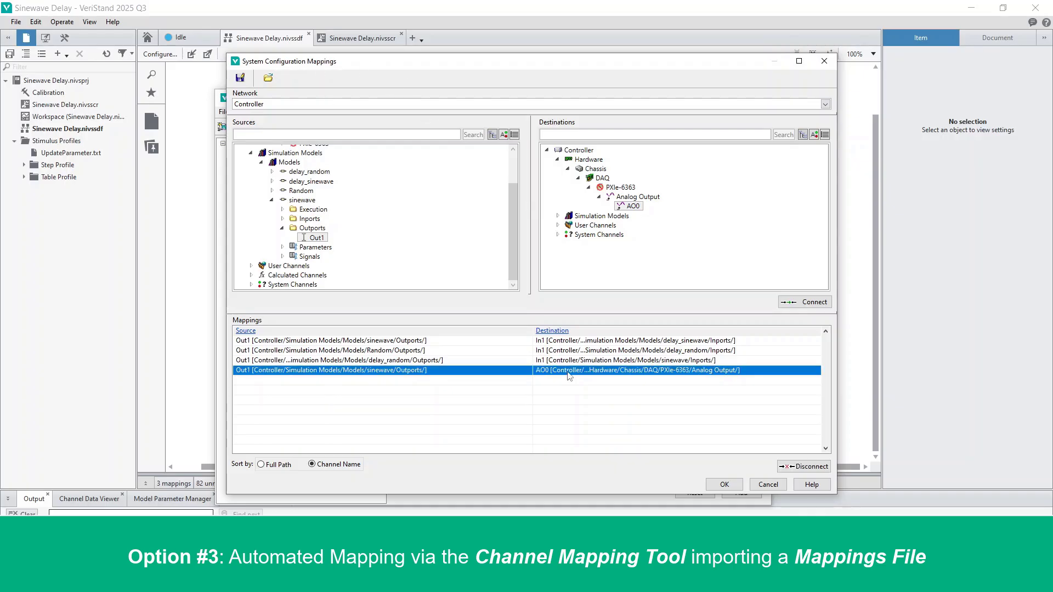
pyautogui.click(808, 467)
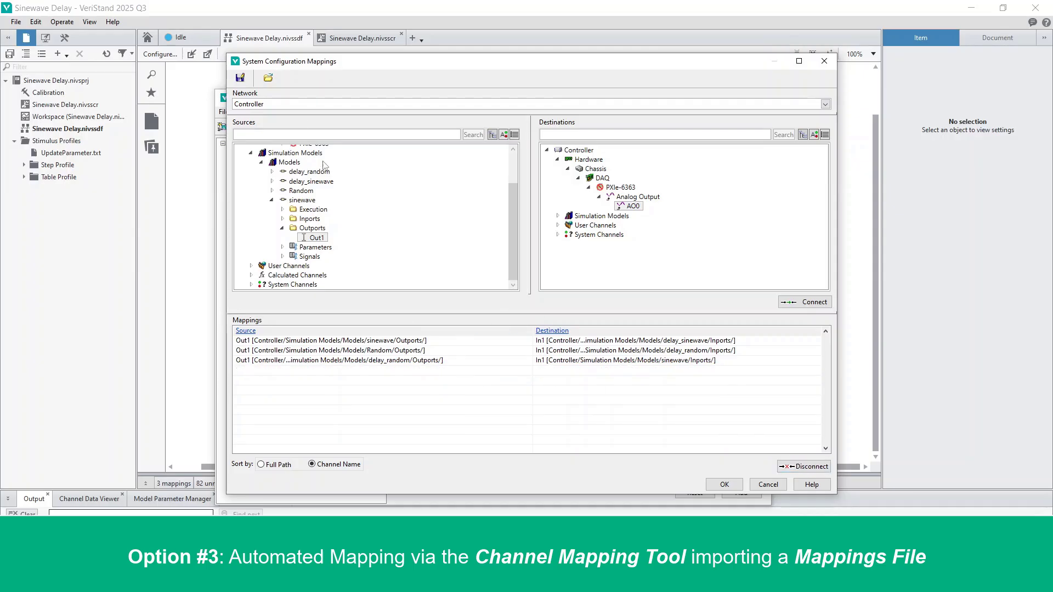
# Import the mappings file Demo Channel Mappings.txt from the Sinewave Delay project folder.
pyautogui.click(269, 78)
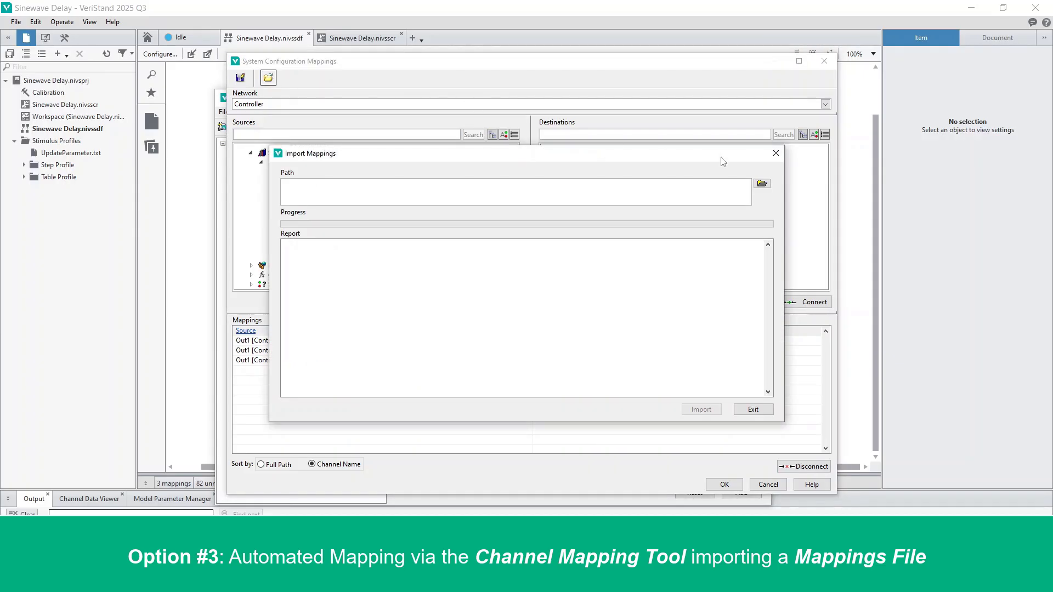
pyautogui.click(762, 183)
pyautogui.click(203, 153)
pyautogui.click(433, 294)
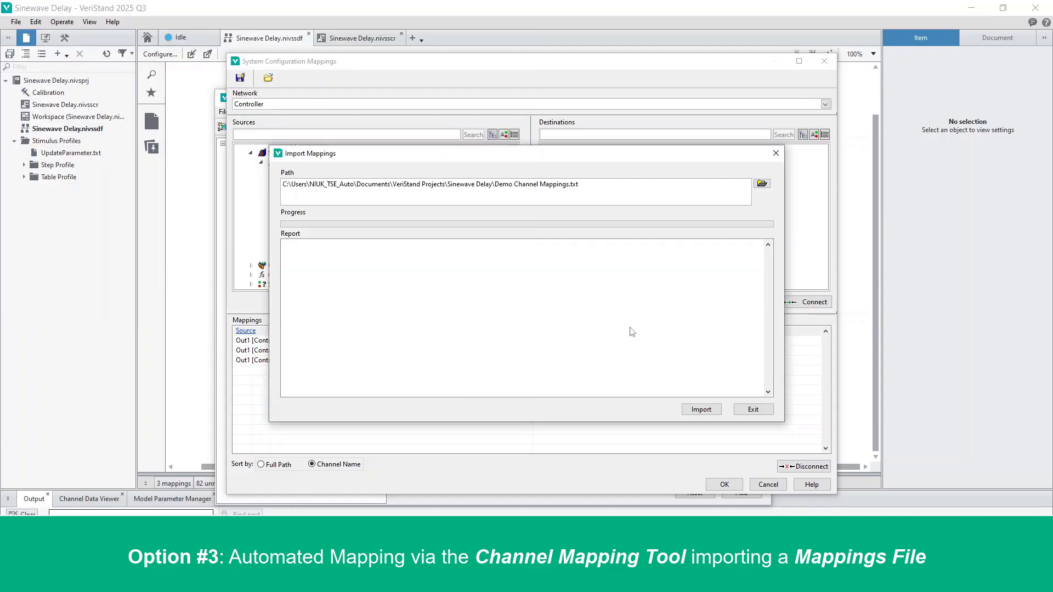
pyautogui.click(701, 409)
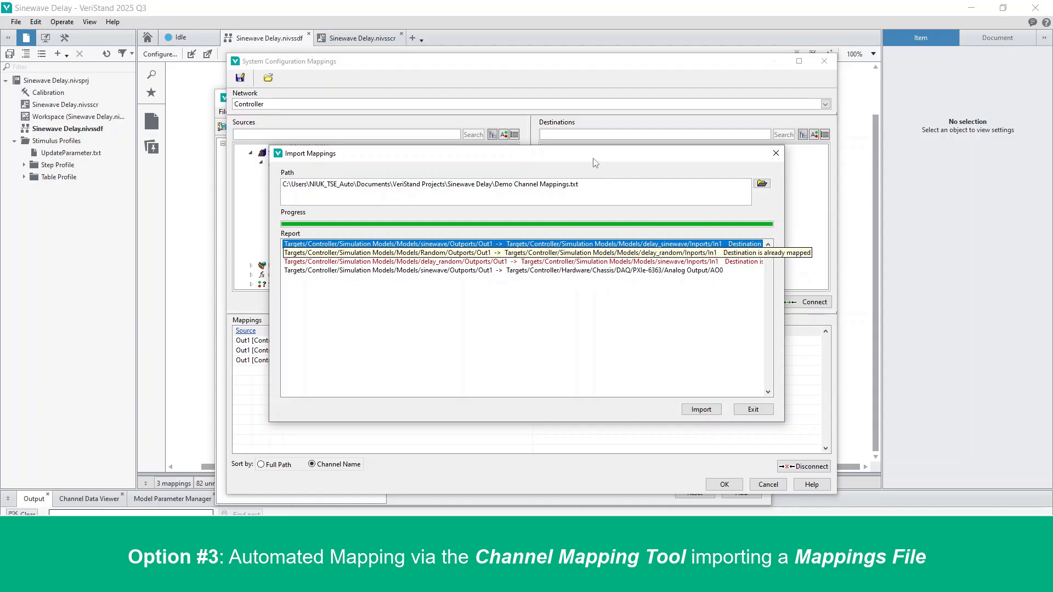
# Review the import report, exit the import dialog and accept the updated channel mappings.
pyautogui.moveTo(595, 158); pyautogui.dragTo(571, 398)
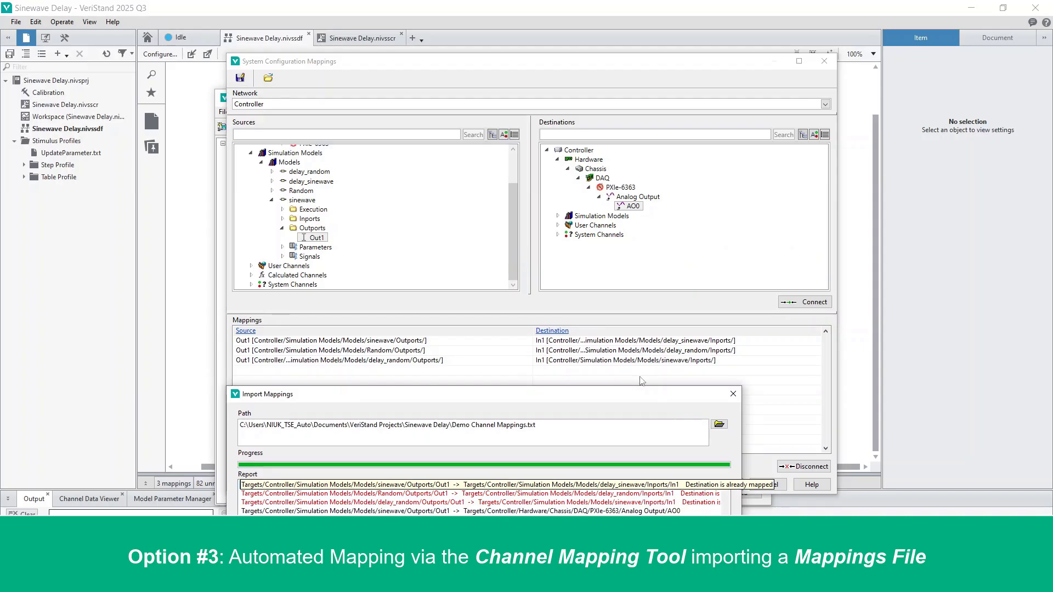
pyautogui.moveTo(641, 400); pyautogui.dragTo(544, 125)
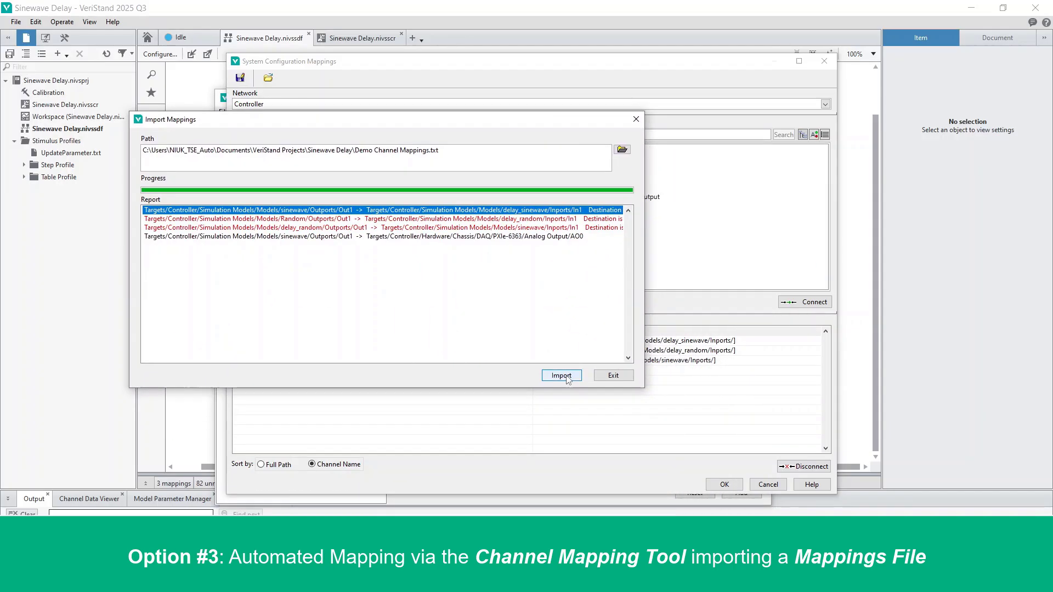
pyautogui.moveTo(488, 120); pyautogui.dragTo(518, 58)
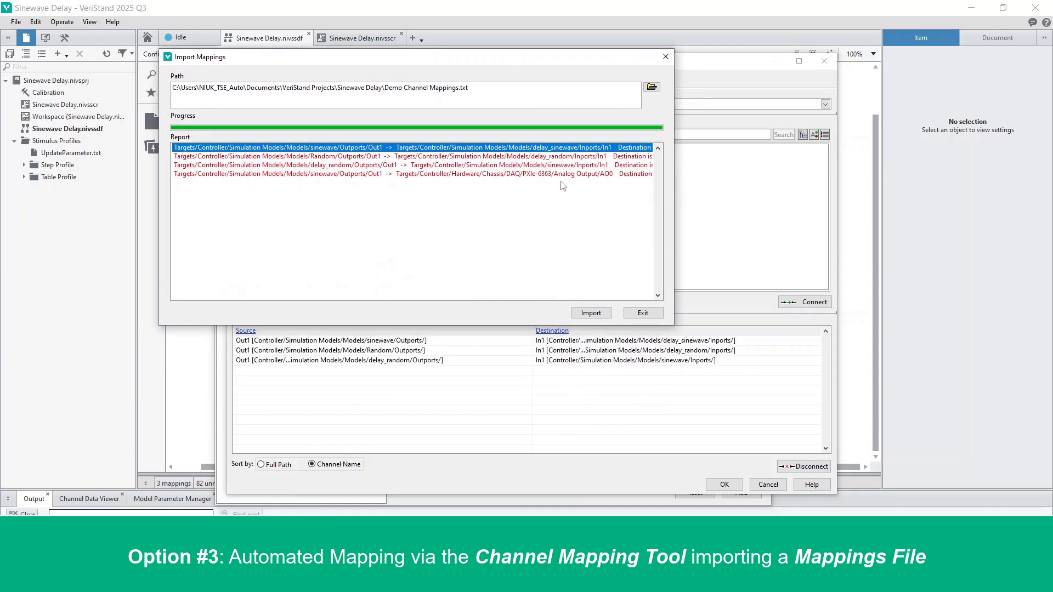
pyautogui.click(642, 312)
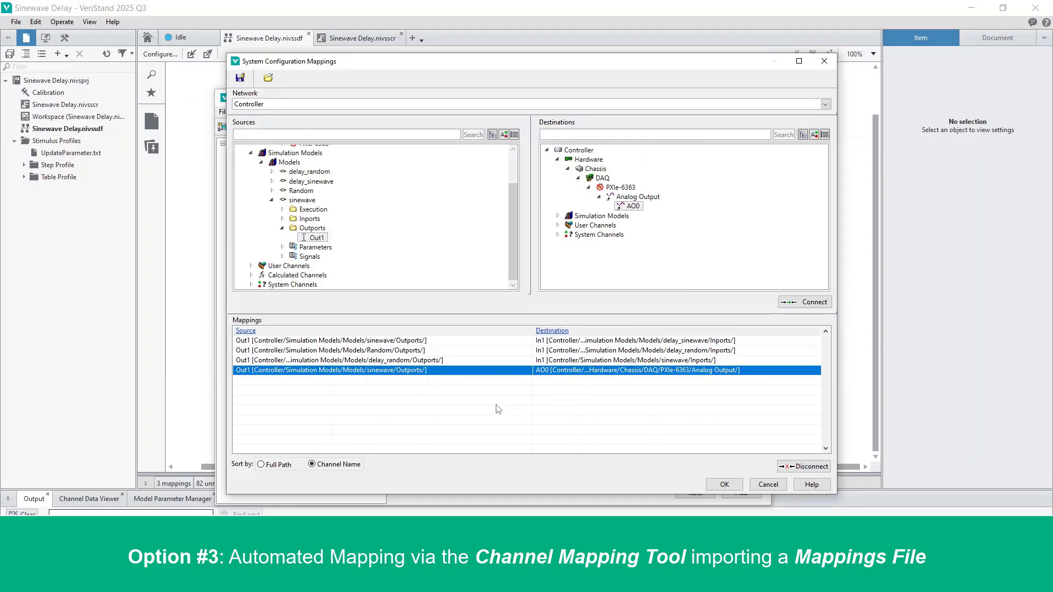
pyautogui.click(724, 485)
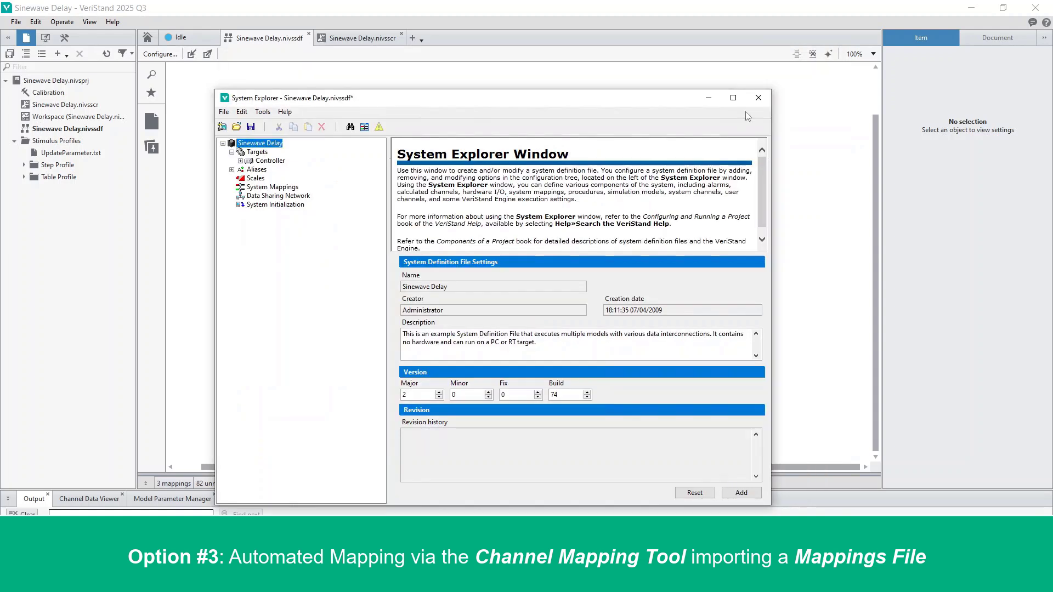
# Close System Explorer, choosing to save the current system definition.
pyautogui.click(757, 99)
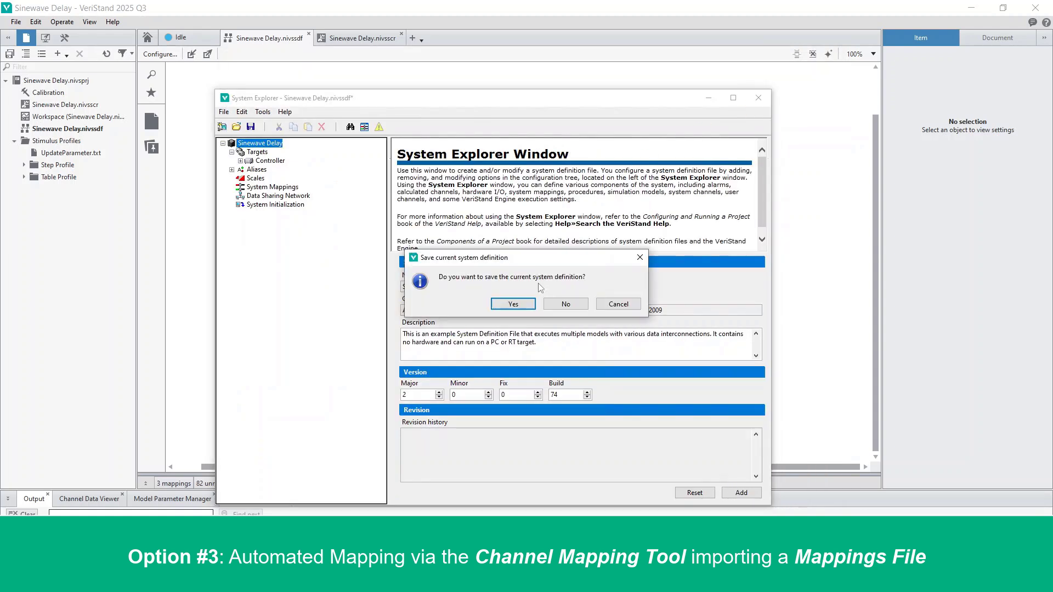
pyautogui.click(500, 306)
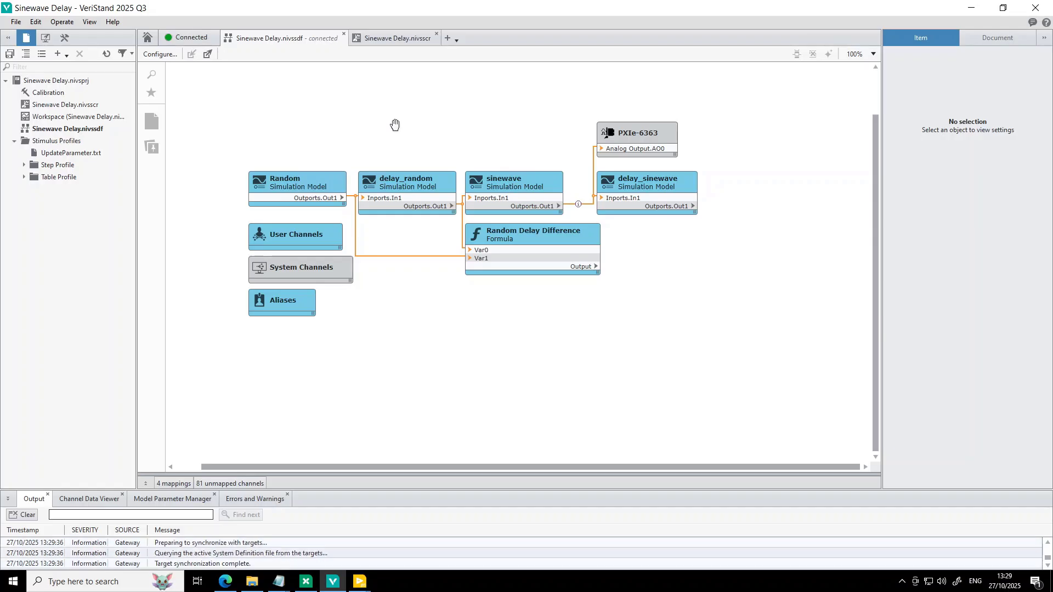
# View the running Sinewave Delay screen, undeploy the system definition, and return to the system definition diagram.
pyautogui.click(408, 39)
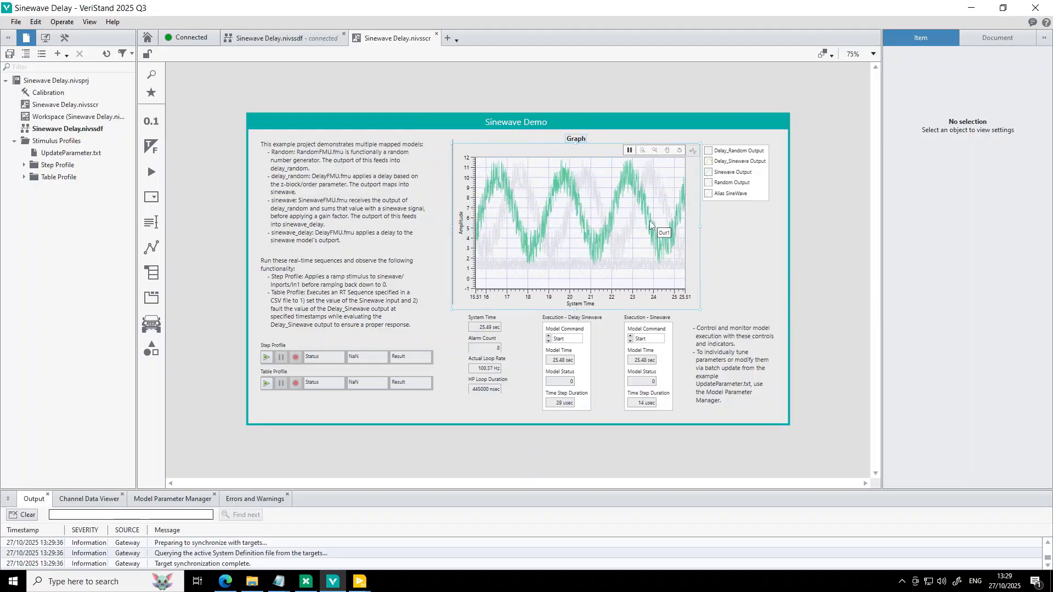
pyautogui.click(197, 48)
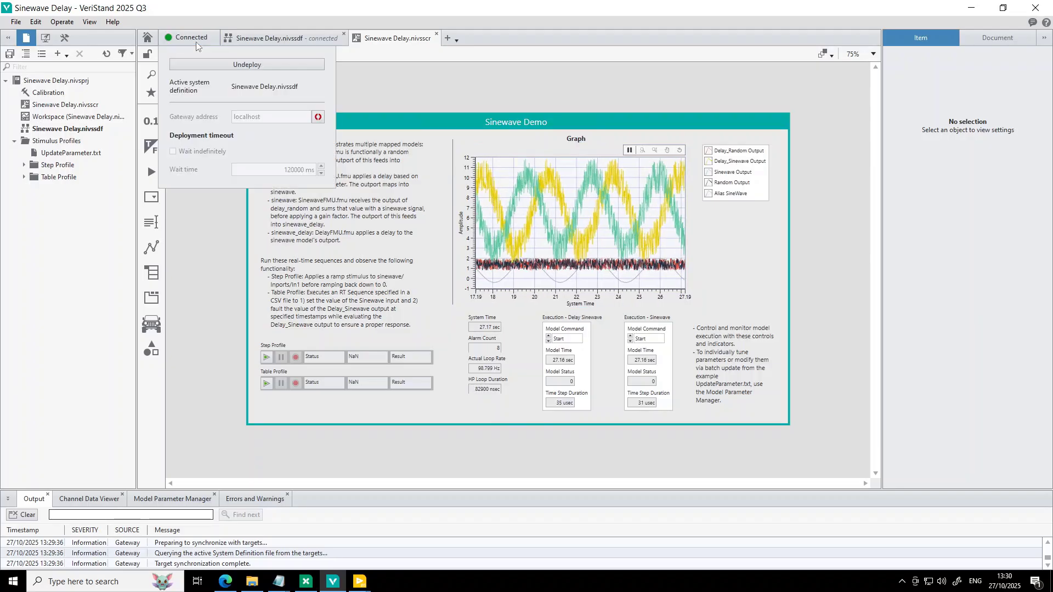
pyautogui.click(225, 60)
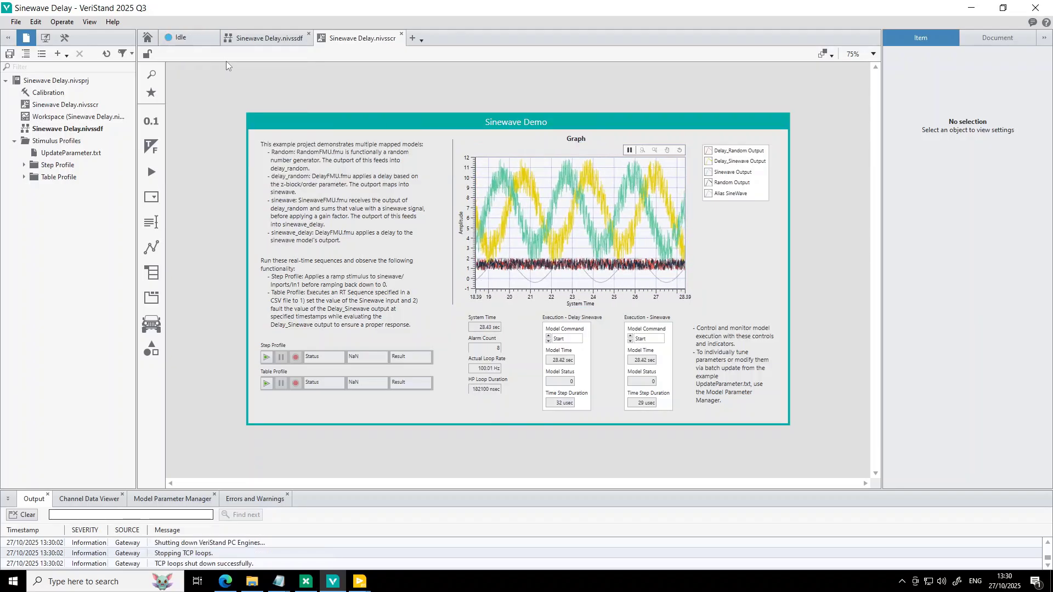
pyautogui.click(255, 41)
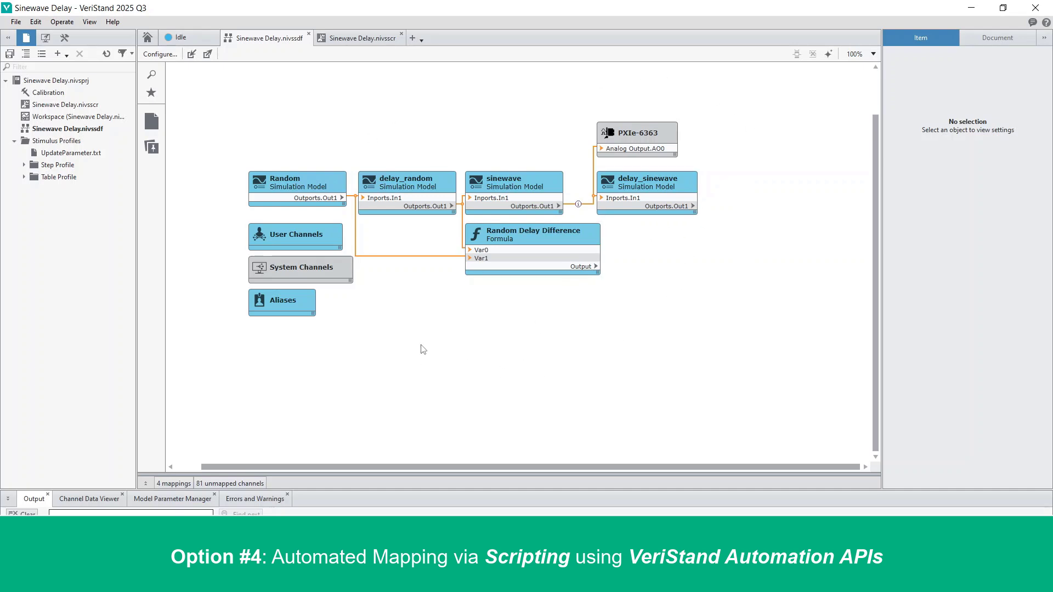
# Switch to the LabVIEW block diagram Programmatically map channel in VS.vi, examine the mapping script, and return to VeriStand.
pyautogui.moveTo(361, 582)
pyautogui.click(328, 535)
pyautogui.click(622, 346)
pyautogui.hotkey('ctrl', '/')
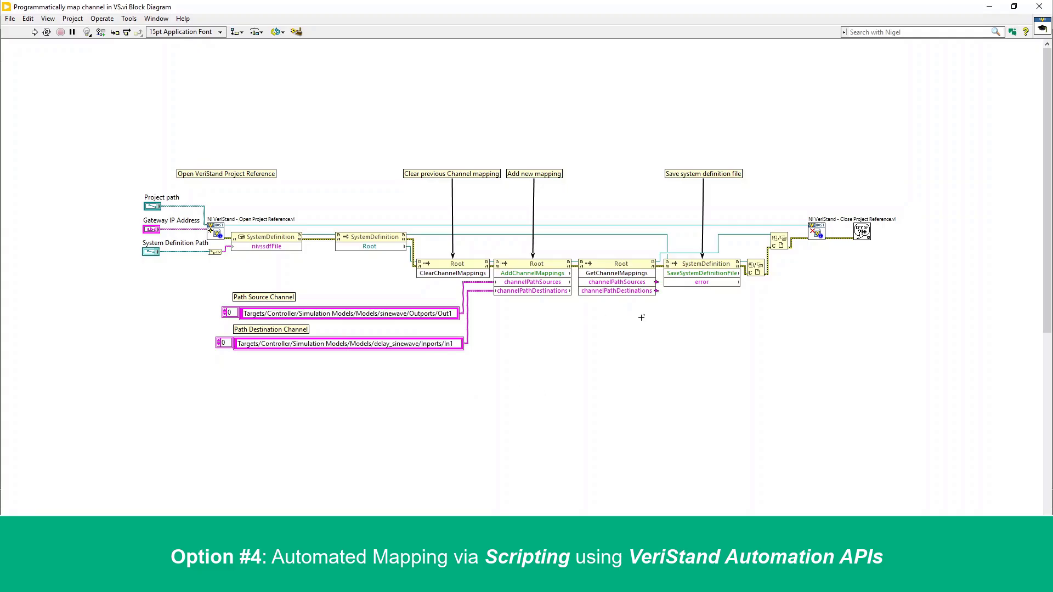
pyautogui.moveTo(1047, 83); pyautogui.dragTo(1047, 296)
pyautogui.moveTo(491, 115); pyautogui.dragTo(454, 185)
pyautogui.scroll(3, 612, 252)
pyautogui.scroll(-1, 658, 263)
pyautogui.moveTo(1042, 308); pyautogui.dragTo(1035, 88)
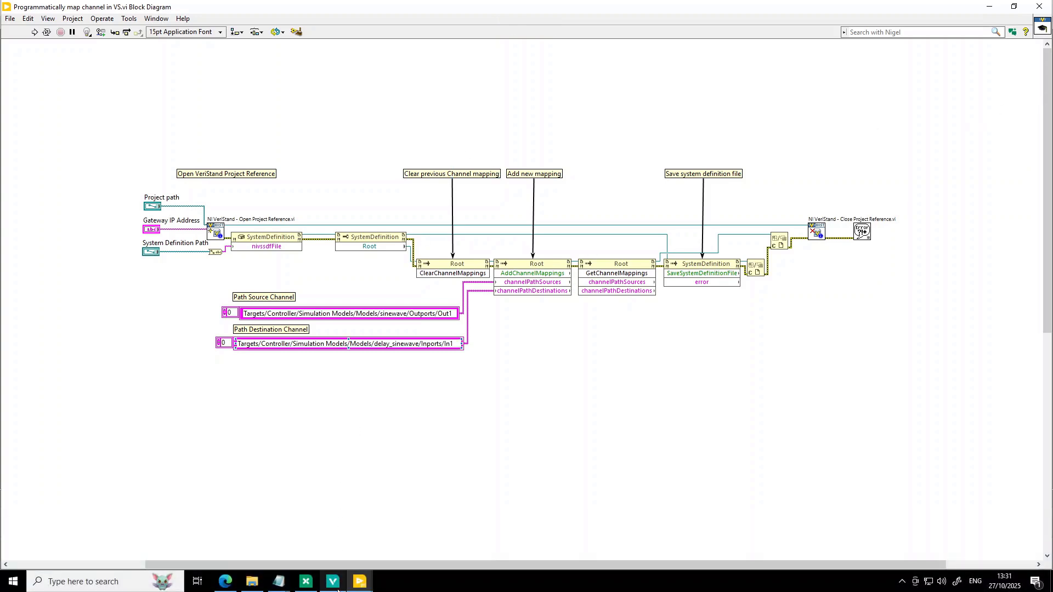
pyautogui.moveTo(333, 581)
pyautogui.click(334, 545)
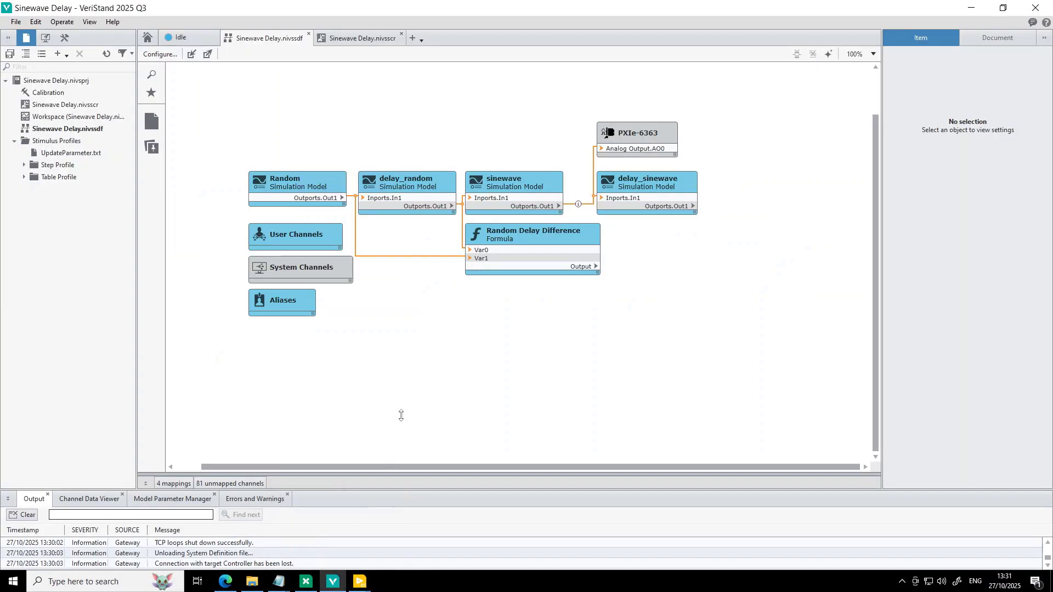